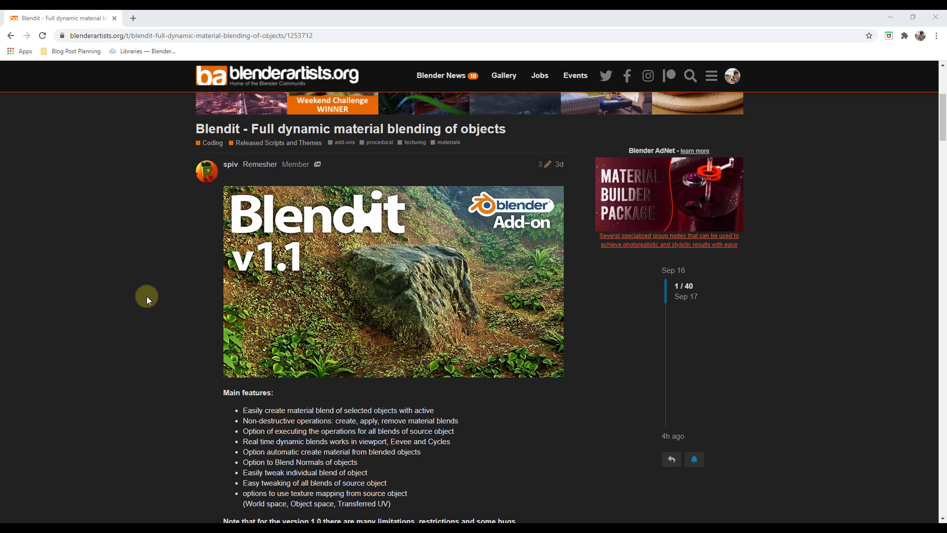
Open the Blendit product page on Gumroad, showing the €6+ Tier 1 and €9+ Tier 2 pricing
scroll(161, 302, down, 7)
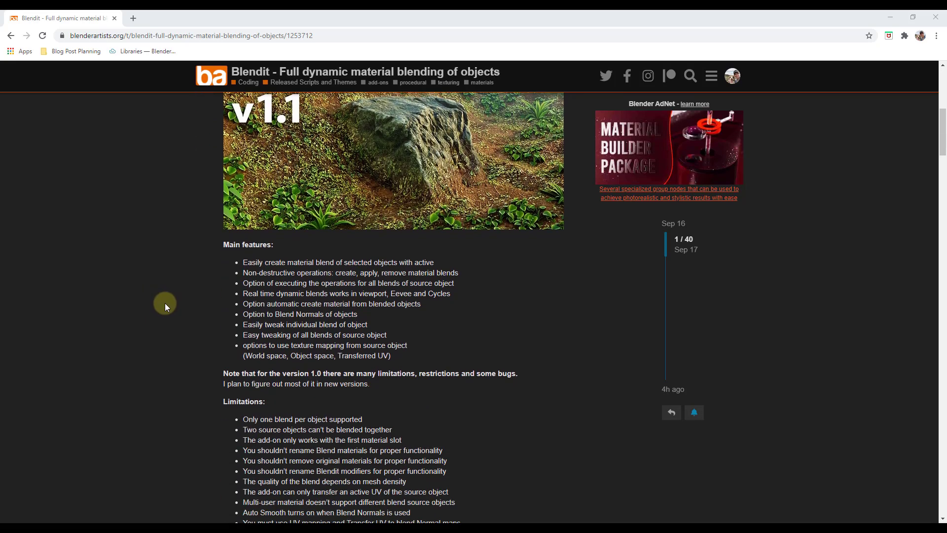
scroll(170, 302, down, 7)
scroll(216, 297, up, 11)
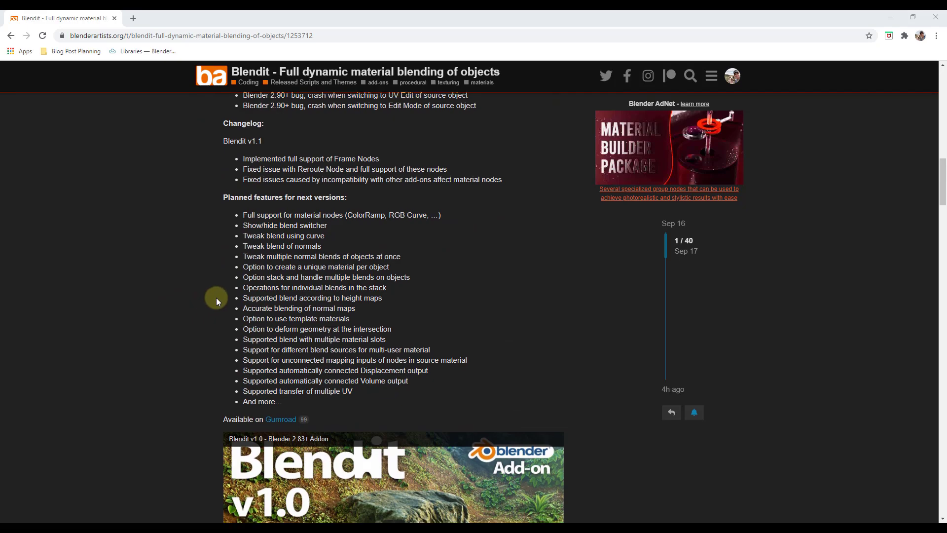
scroll(225, 293, up, 3)
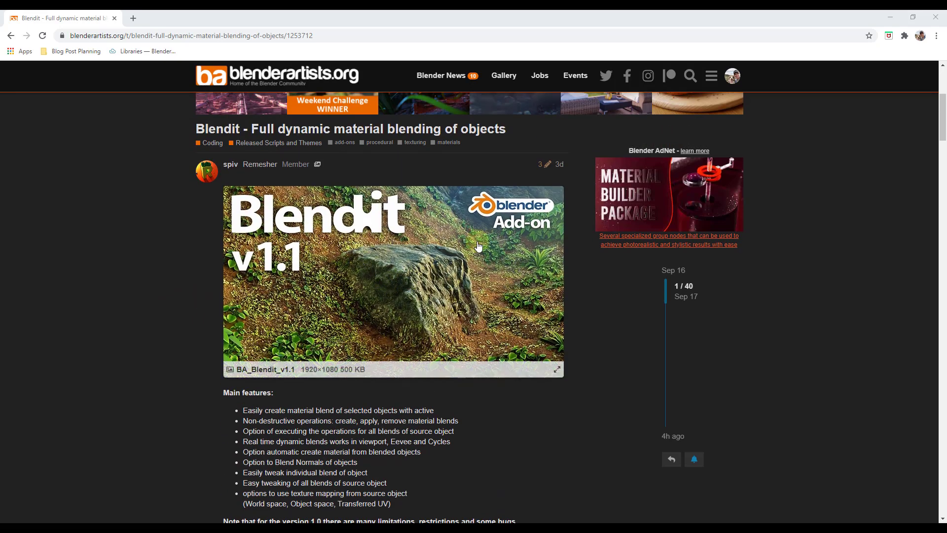
scroll(406, 262, down, 12)
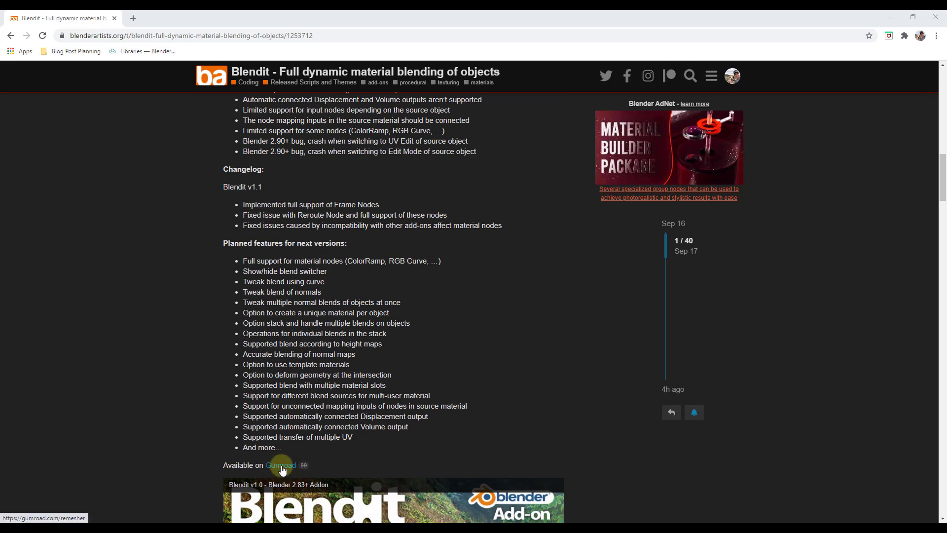
click(281, 466)
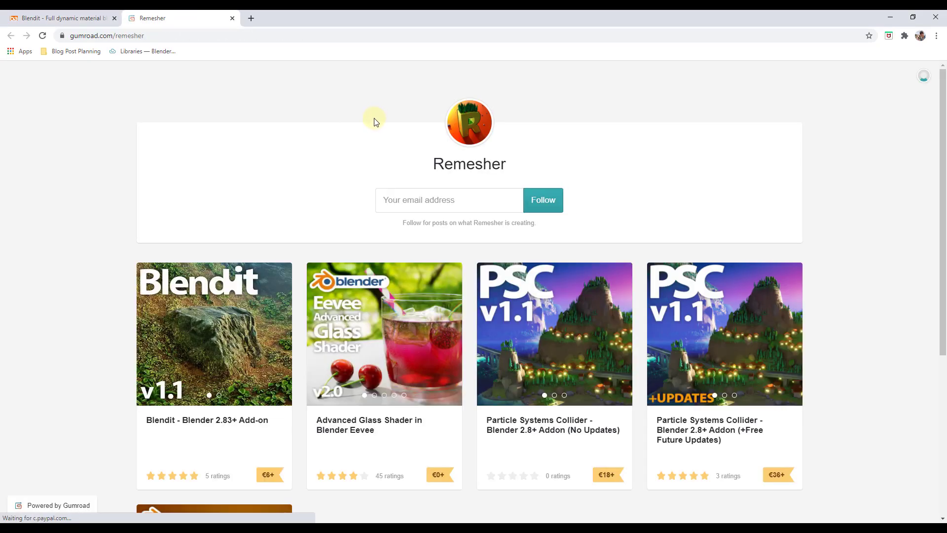
click(223, 286)
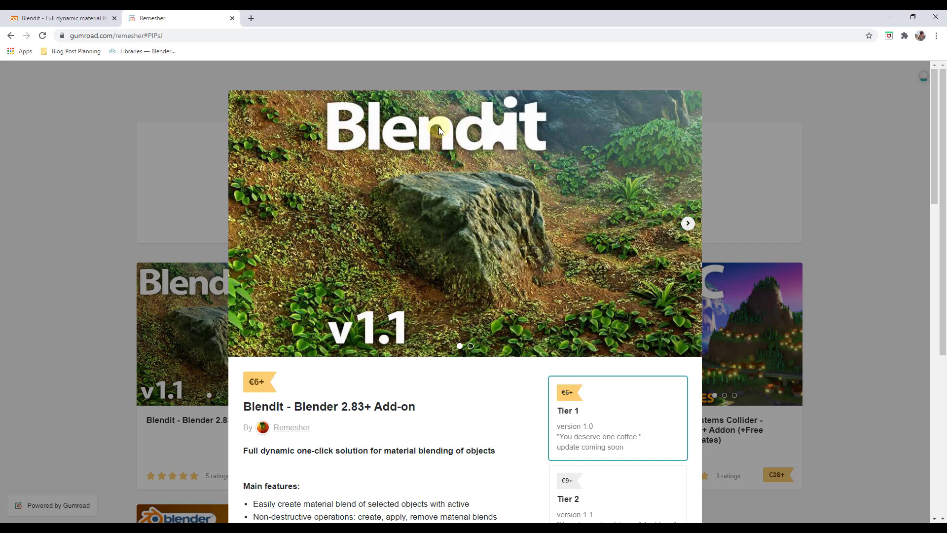
Back in Blender, zoom toward the rock on the landscape and show the Blendit v1.1 sidebar panel
click(890, 17)
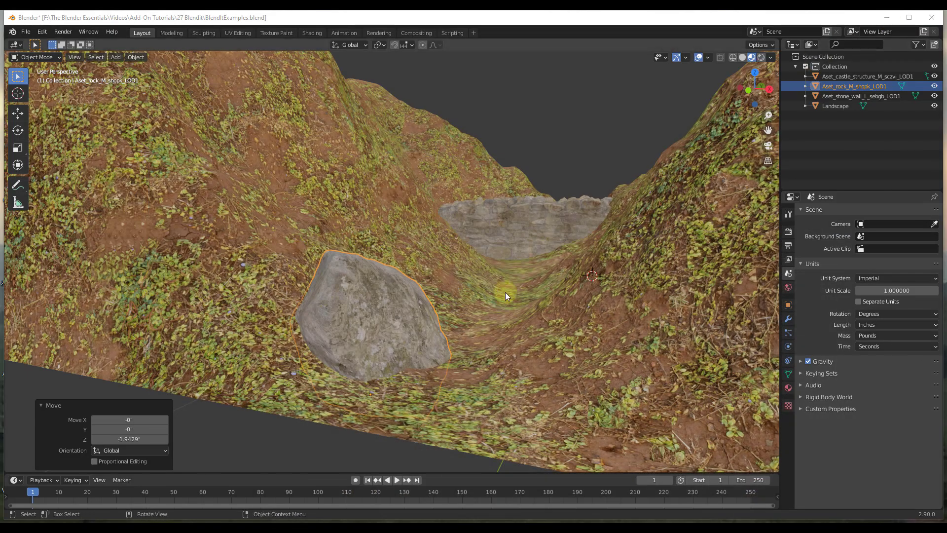
middle_drag(510, 282, 549, 320)
middle_drag(600, 263, 508, 283)
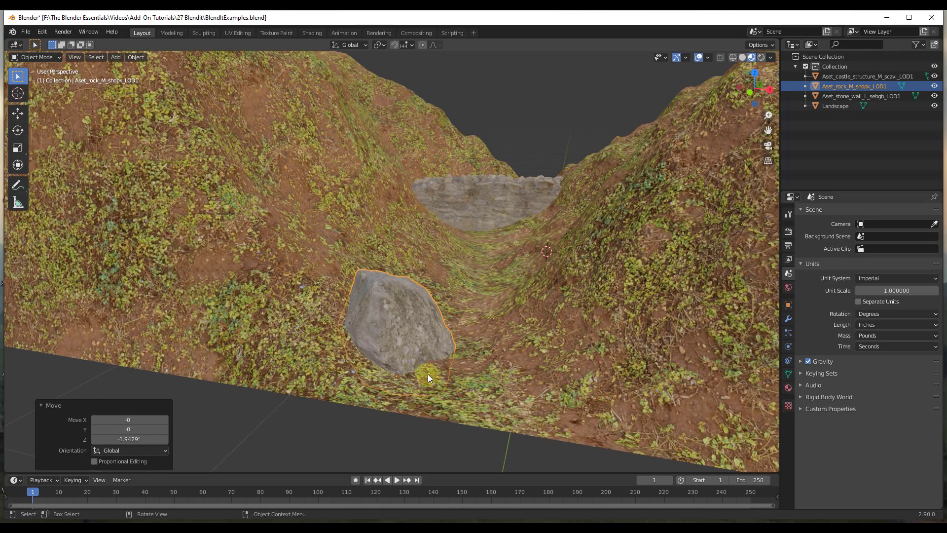
middle_drag(427, 378, 303, 282)
scroll(401, 355, up, 3)
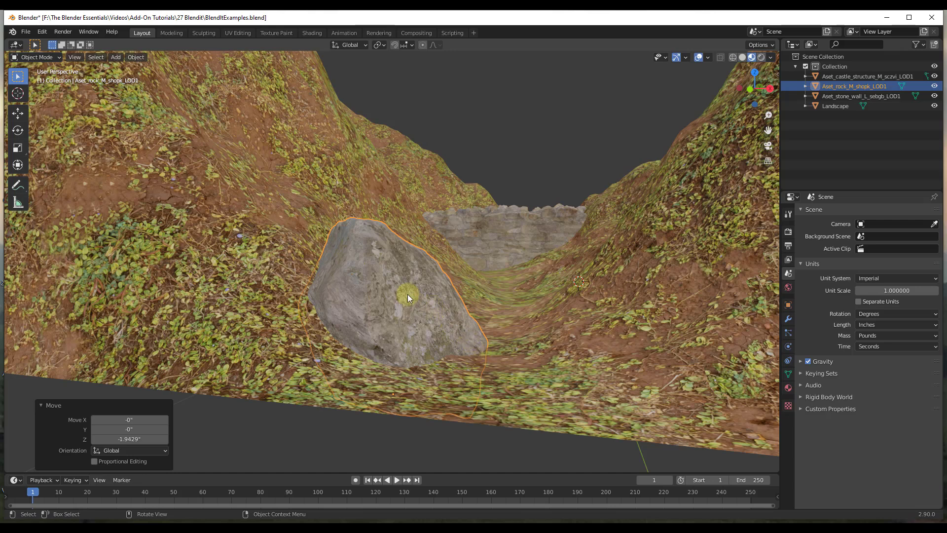
scroll(202, 195, up, 1)
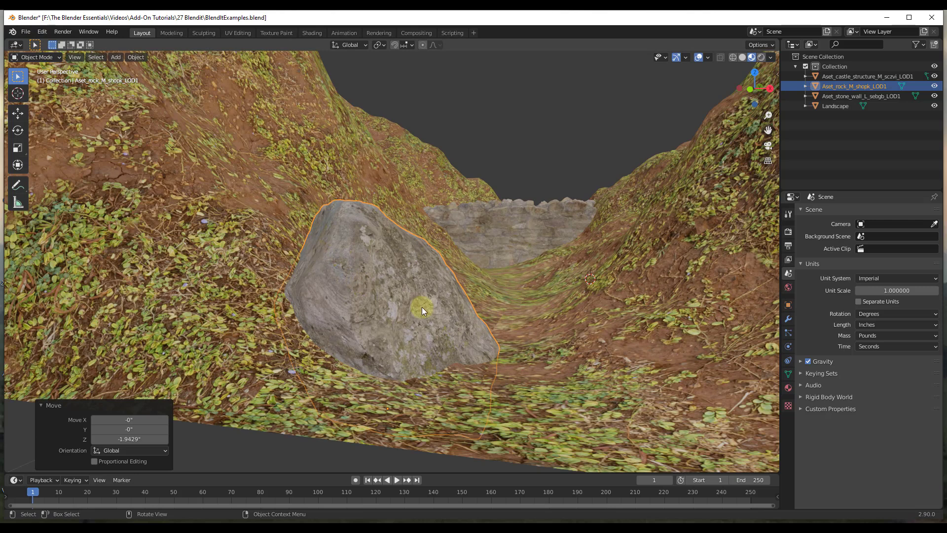
key(n)
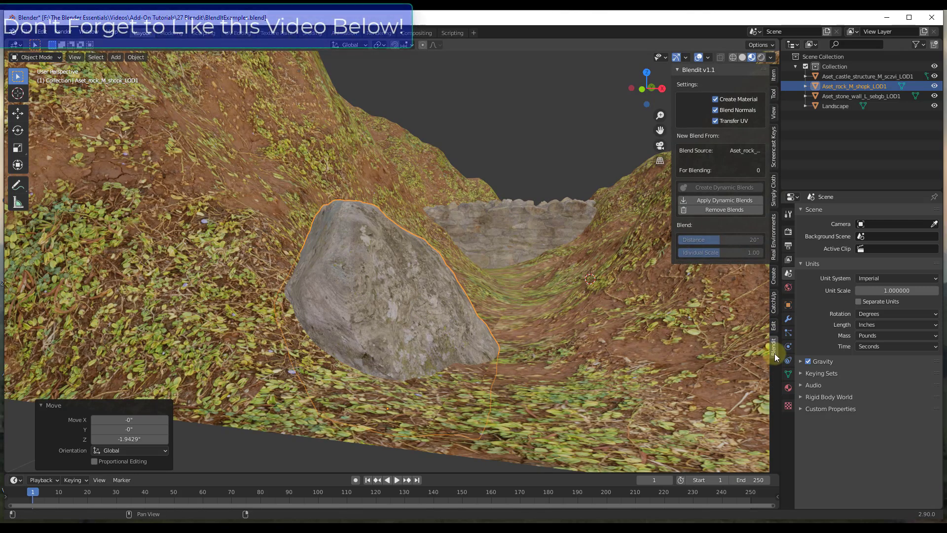
Select the rock, then add the Landscape as the active Blendit source object
click(585, 138)
key(n)
key(n)
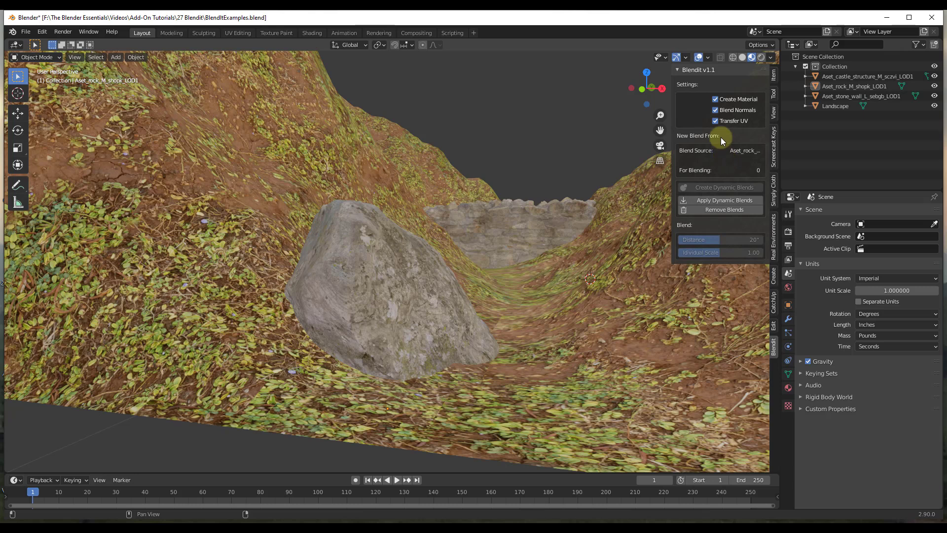
click(416, 309)
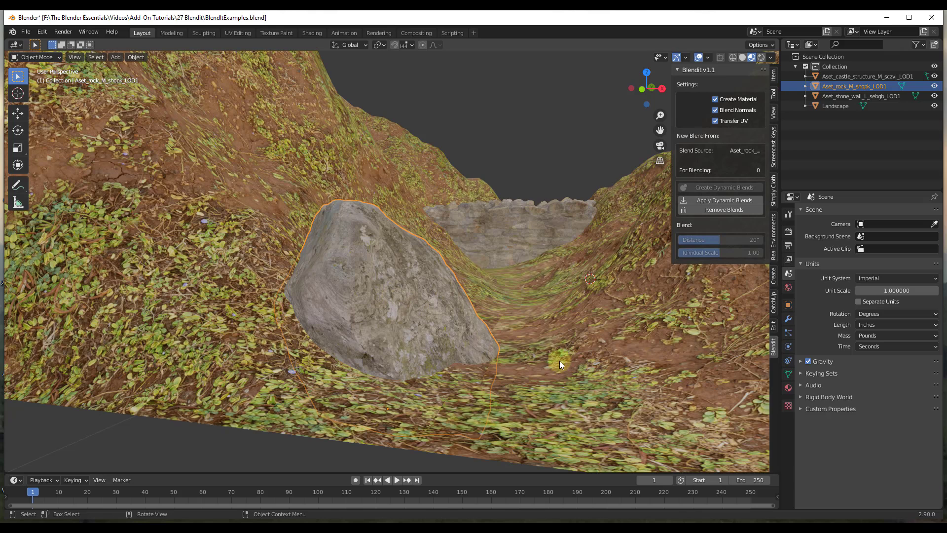
shift+click(589, 367)
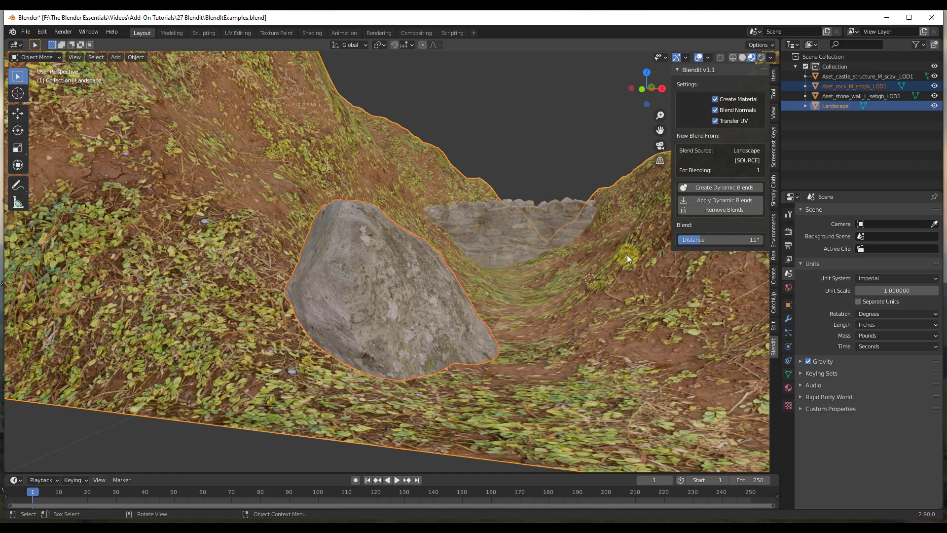
Create a dynamic blend between the rock and Landscape and lower the blend distance to 2"
click(718, 189)
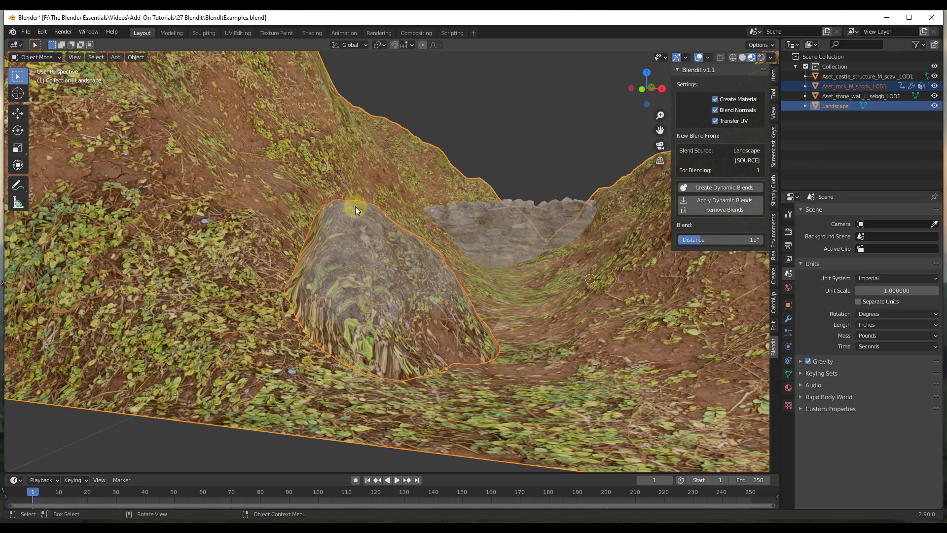
middle_drag(377, 317, 493, 319)
scroll(494, 320, down, 5)
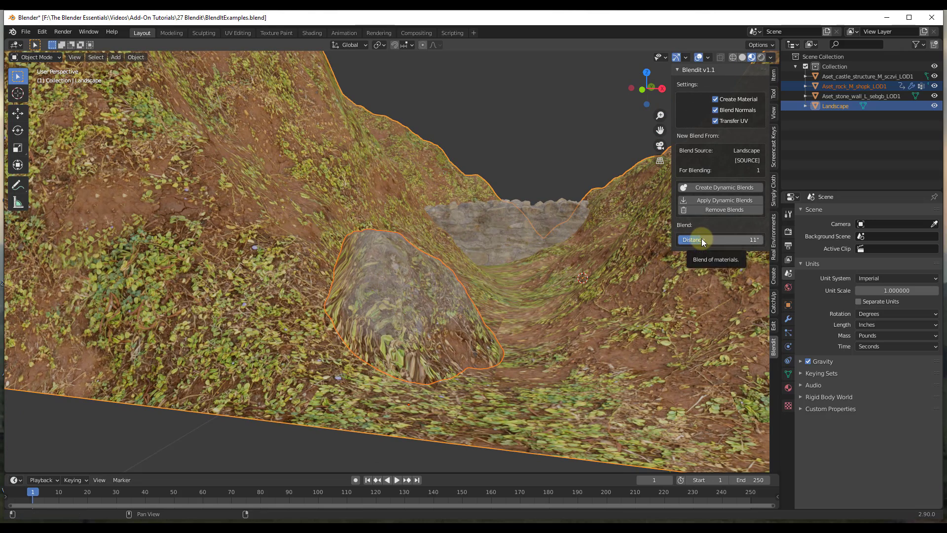
drag(701, 241, 677, 239)
Set the rock's individual blend scale to 0.38 and the blend distance to 3.4"
click(400, 326)
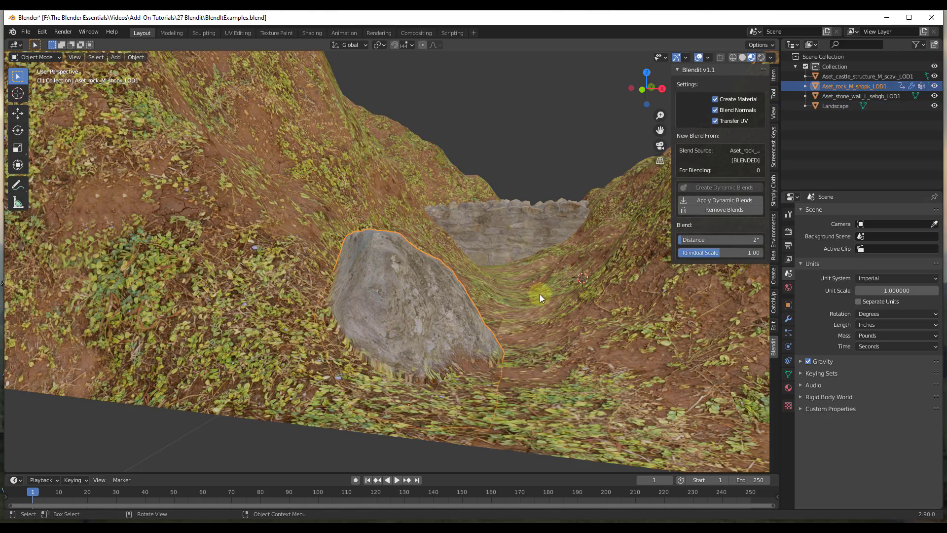
drag(716, 255, 689, 252)
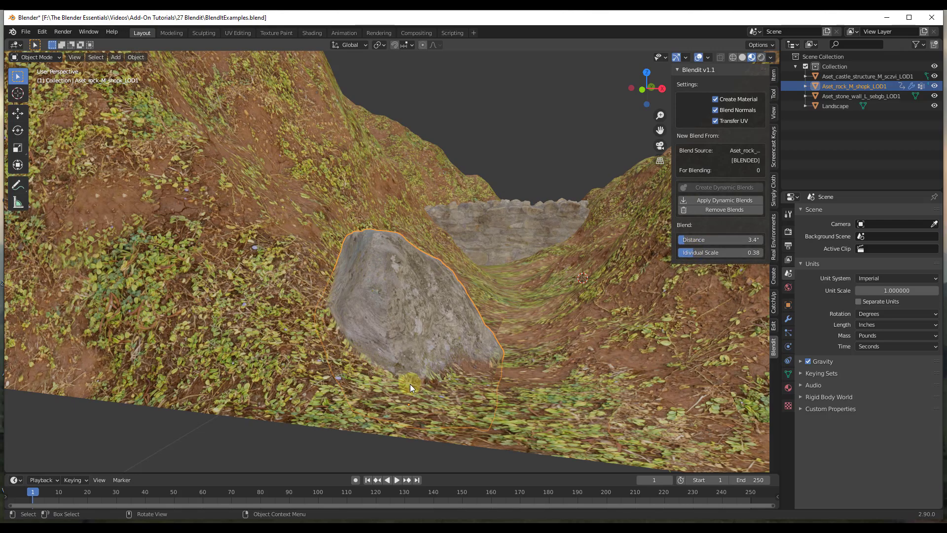
scroll(472, 380, up, 4)
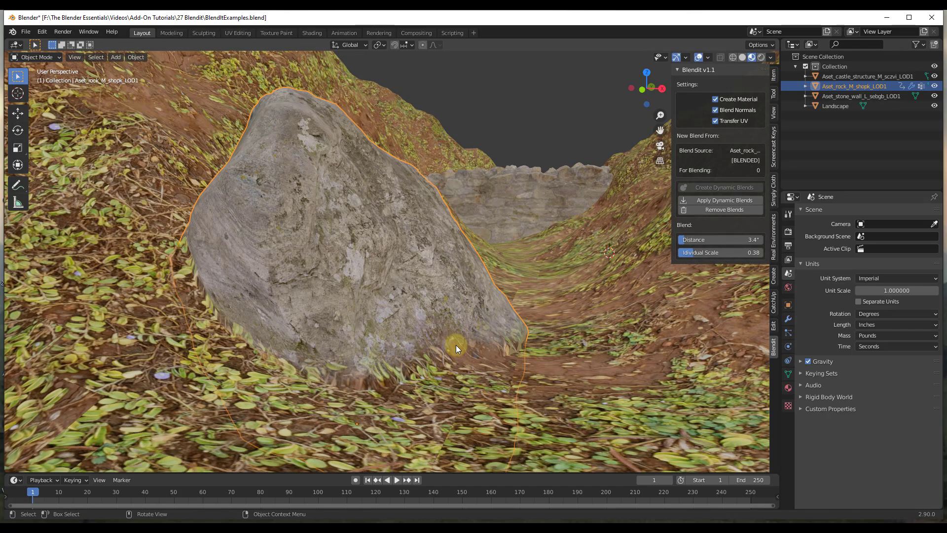
scroll(407, 353, down, 6)
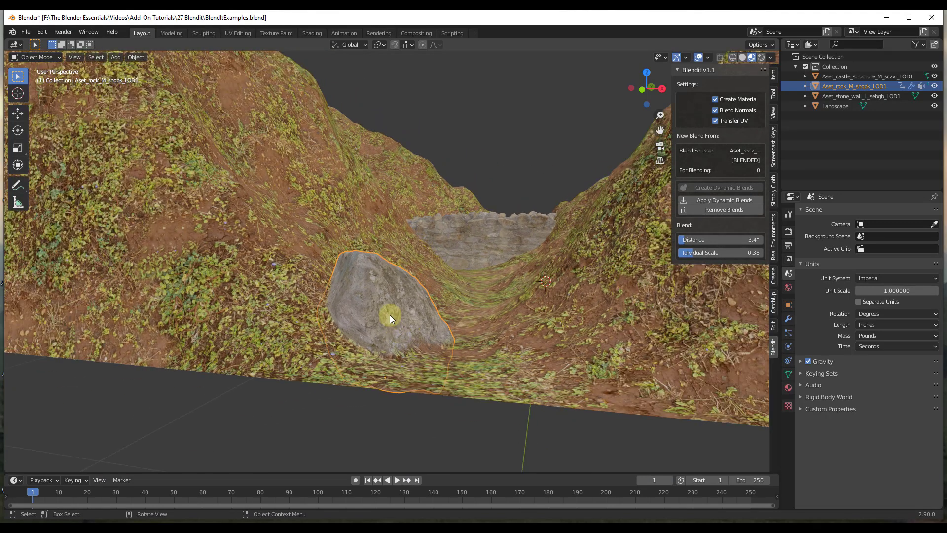
click(388, 311)
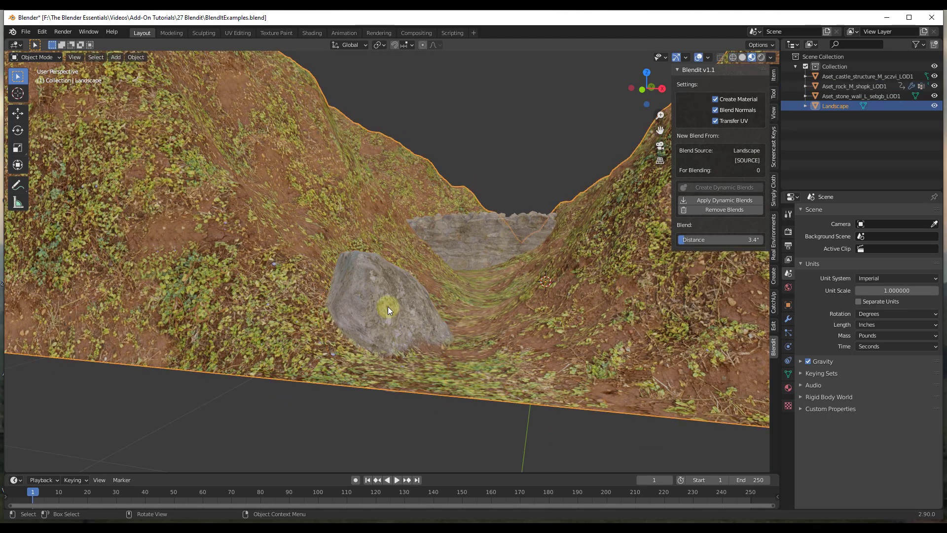
Grab the blended rock and move it to a new spot on the landscape
click(389, 309)
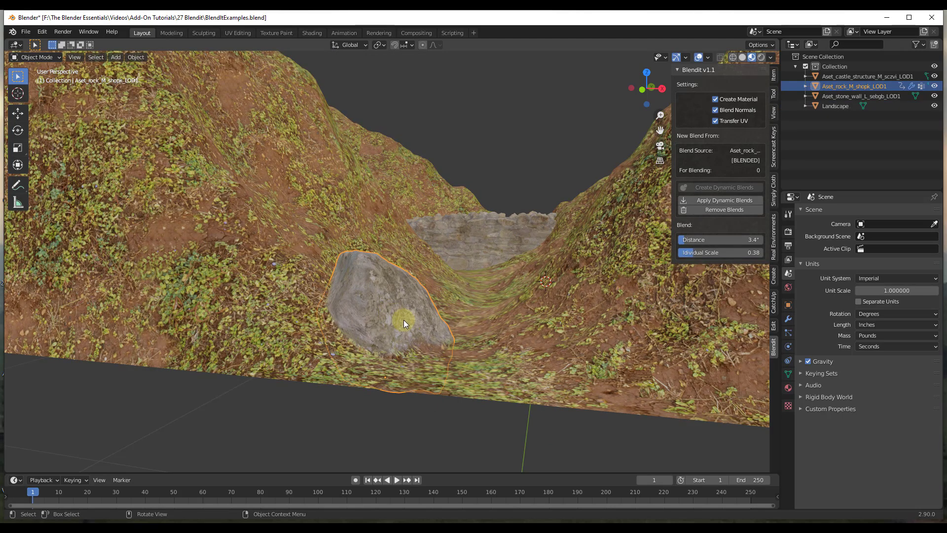
key(g)
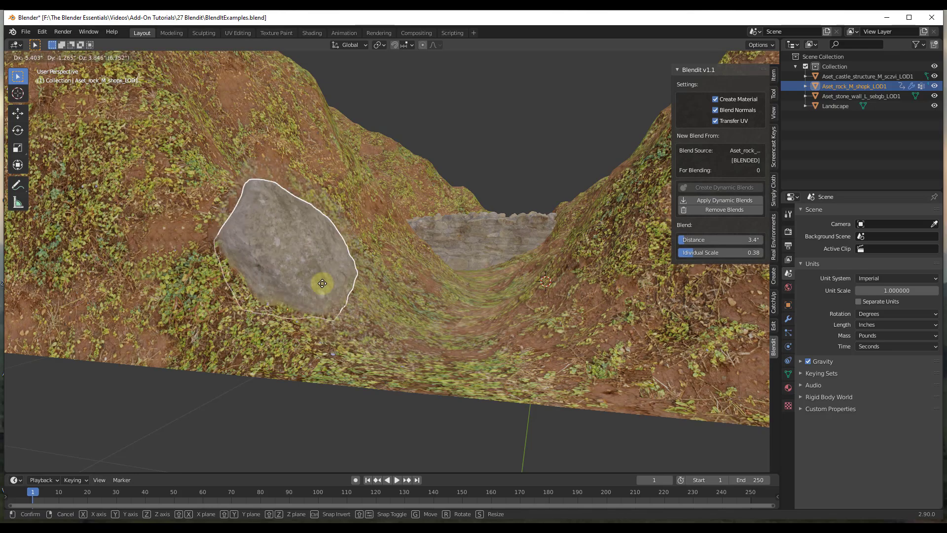
click(356, 292)
Turn the view from the moved rock toward the stone wall
mouse_move(357, 292)
middle_down()
mouse_move(329, 335)
mouse_move(503, 308)
mouse_move(543, 325)
mouse_move(211, 373)
mouse_move(349, 301)
middle_up()
scroll(263, 257, down, 4)
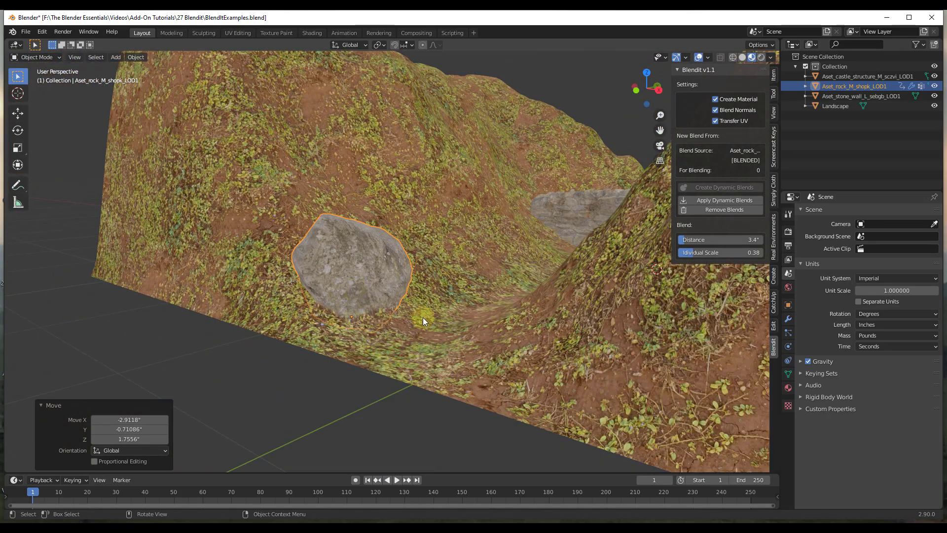
middle_drag(422, 318, 575, 354)
scroll(520, 279, up, 4)
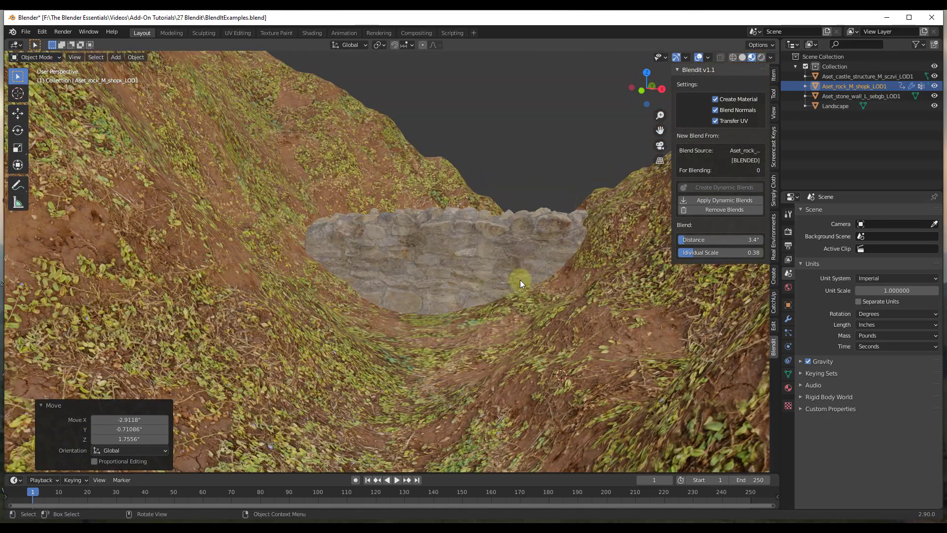
Create a dynamic blend between the stone wall and the Landscape
click(454, 247)
shift+click(511, 342)
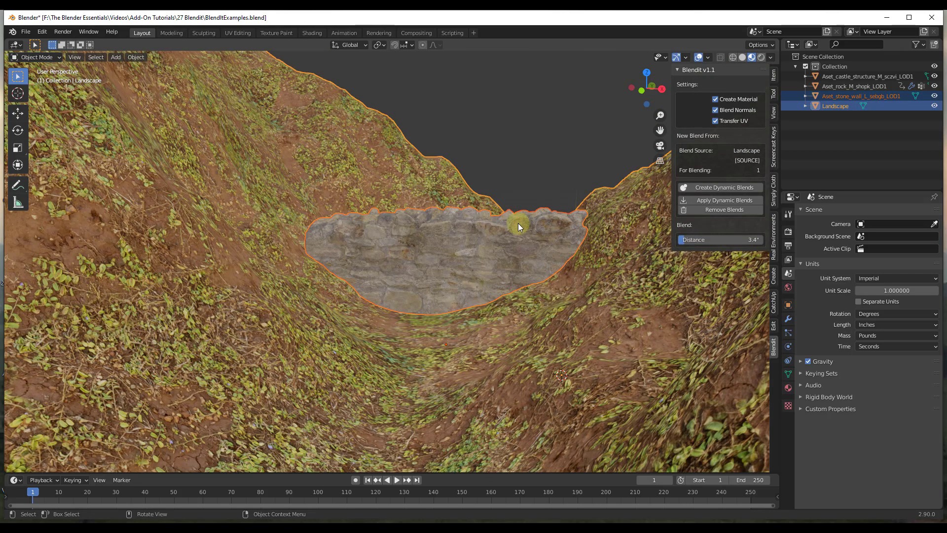
scroll(517, 223, up, 2)
click(717, 188)
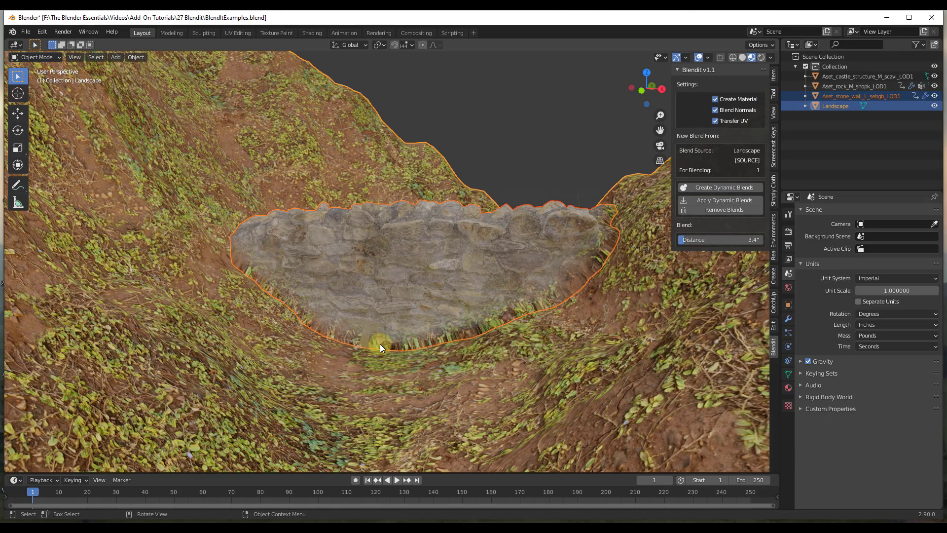
scroll(381, 342, up, 1)
scroll(410, 332, down, 1)
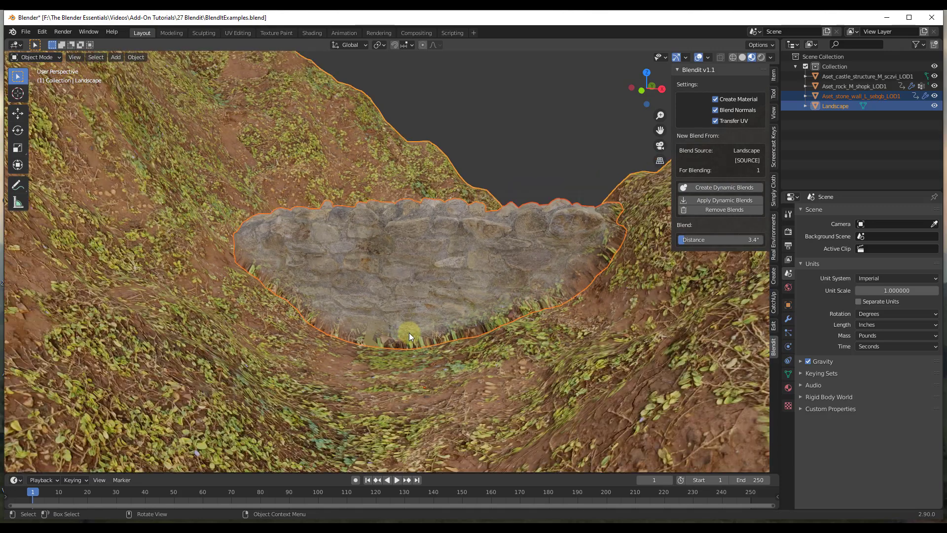
click(683, 240)
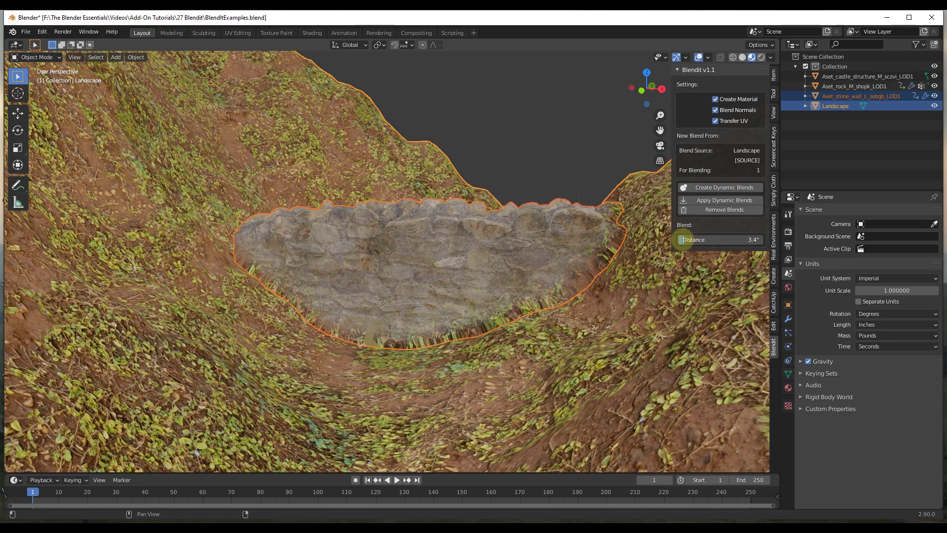
Lower the stone wall's individual blend scale from 1.00 to 0.18 and inspect the result
click(500, 286)
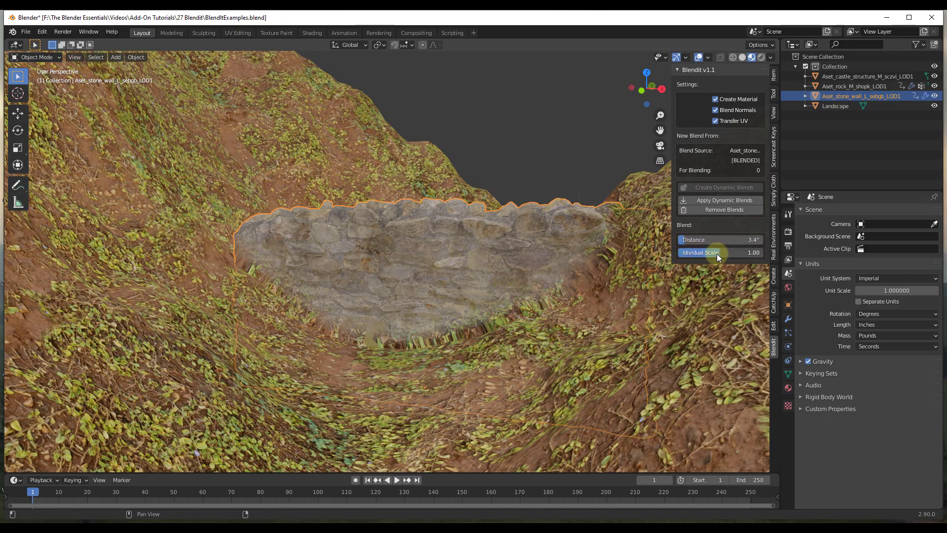
drag(716, 253, 673, 254)
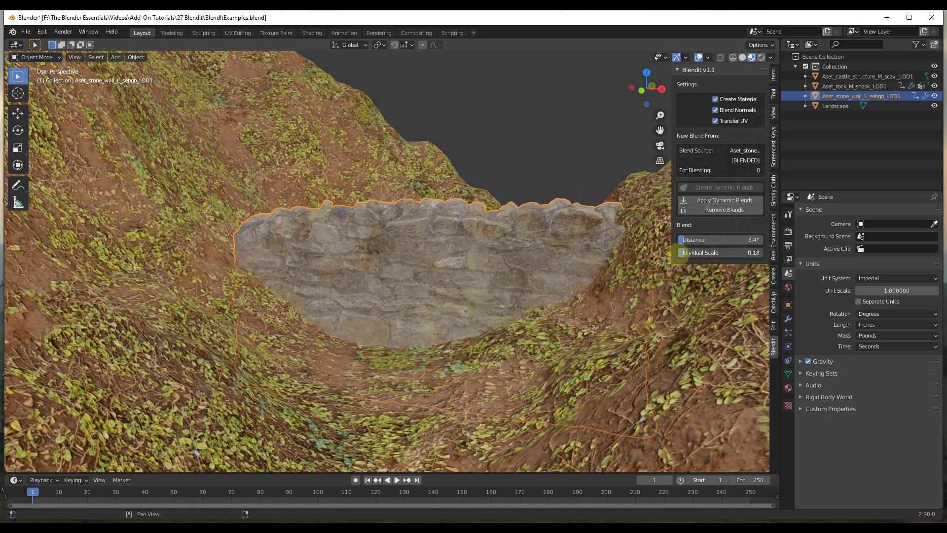
drag(681, 252, 681, 253)
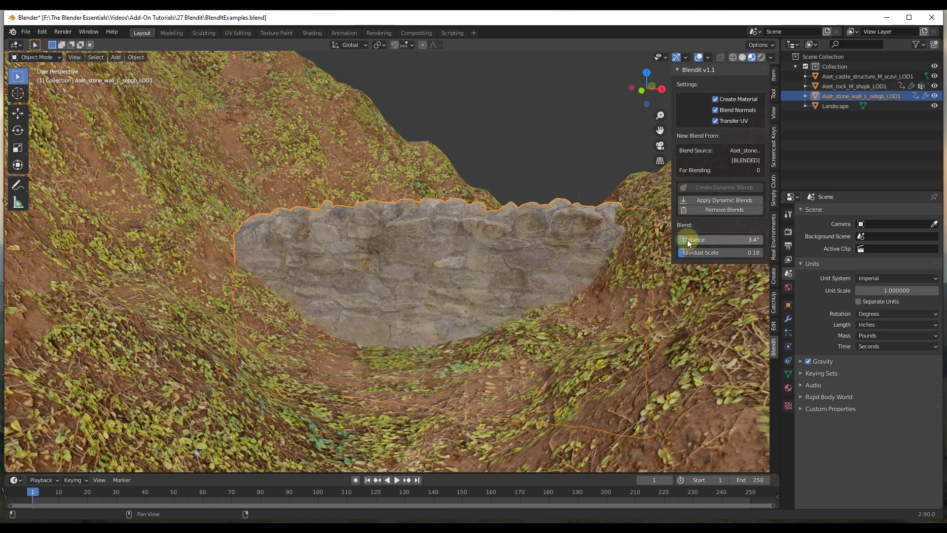
middle_drag(500, 324, 654, 310)
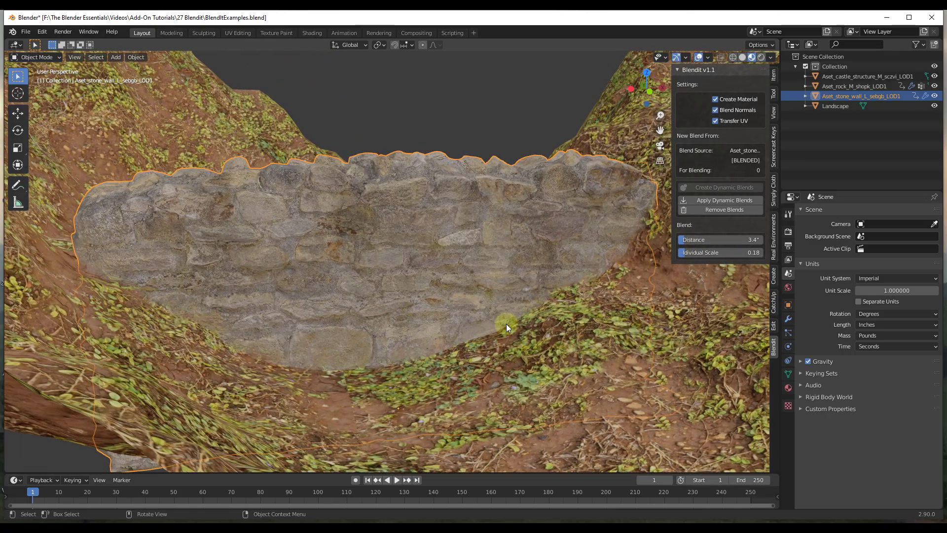
ctrl+middle_drag(629, 286, 635, 237)
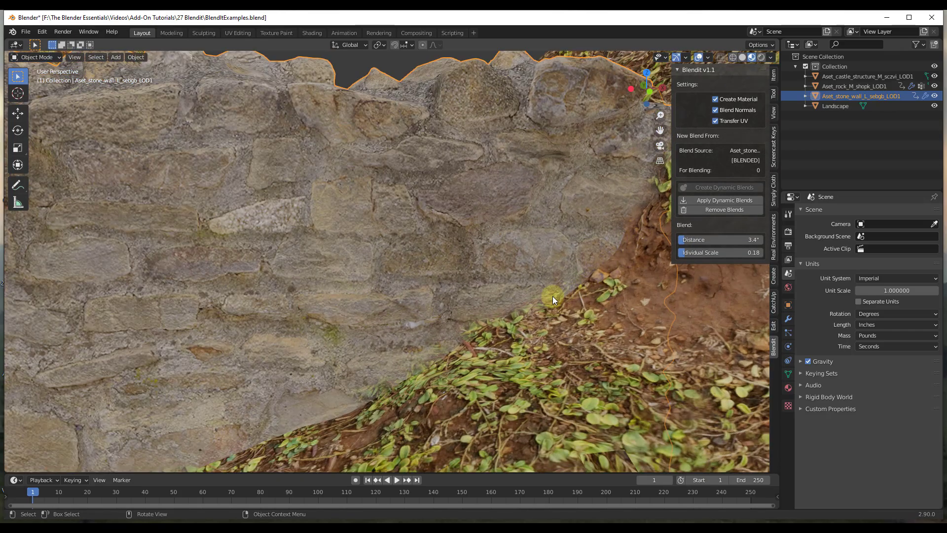
middle_drag(554, 299, 328, 307)
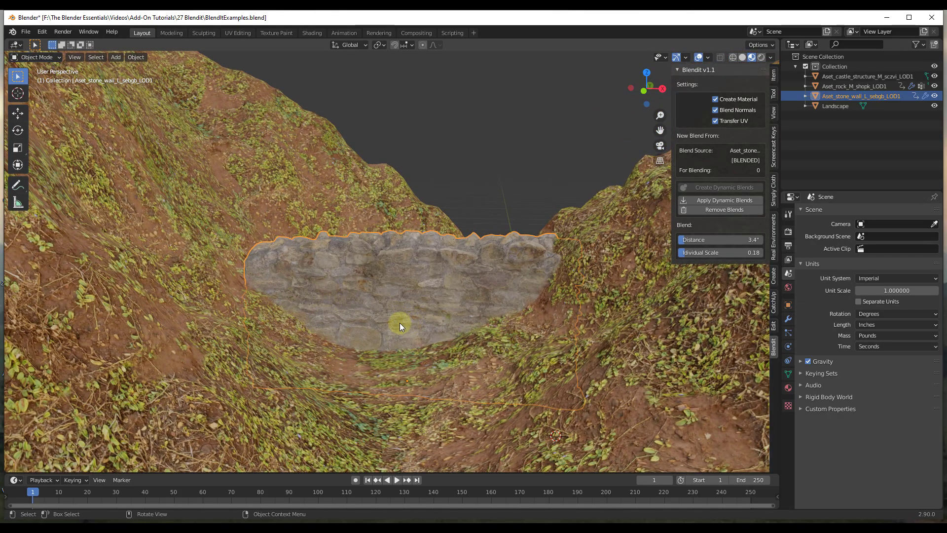
Select the Landscape and stone wall and apply the wall's dynamic blends
scroll(388, 335, down, 4)
scroll(391, 329, up, 3)
middle_drag(392, 326, 417, 295)
scroll(413, 306, up, 3)
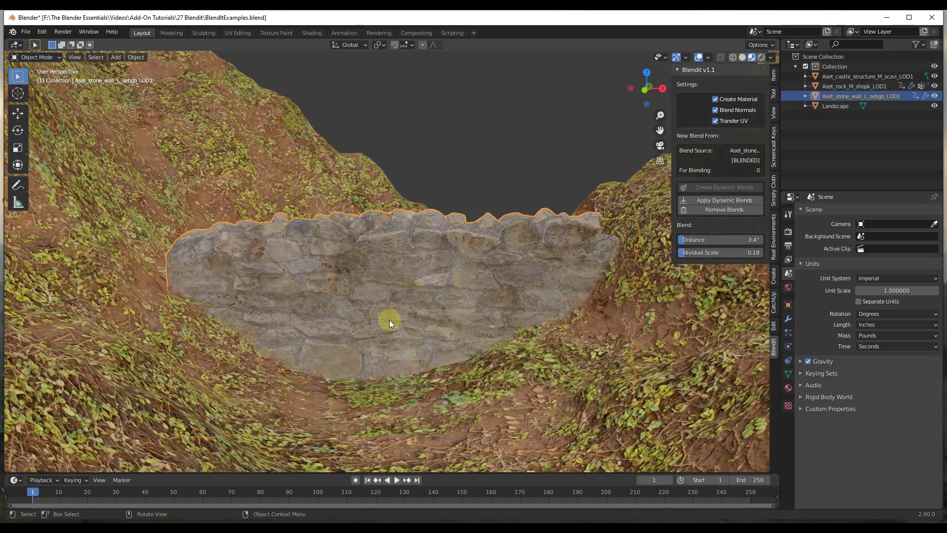
click(389, 320)
click(401, 316)
click(717, 201)
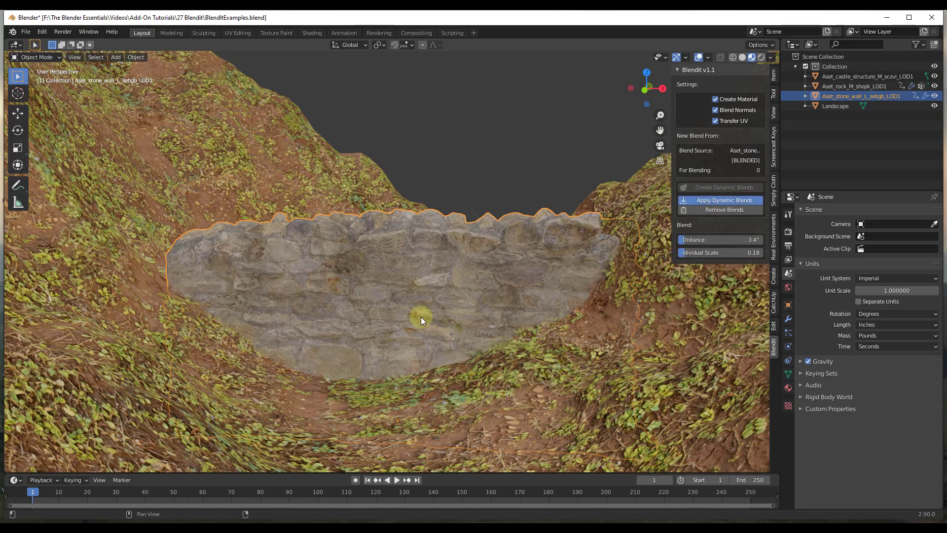
Lift the wall about 4.3" along Z to check the blend, then undo the move
key(g)
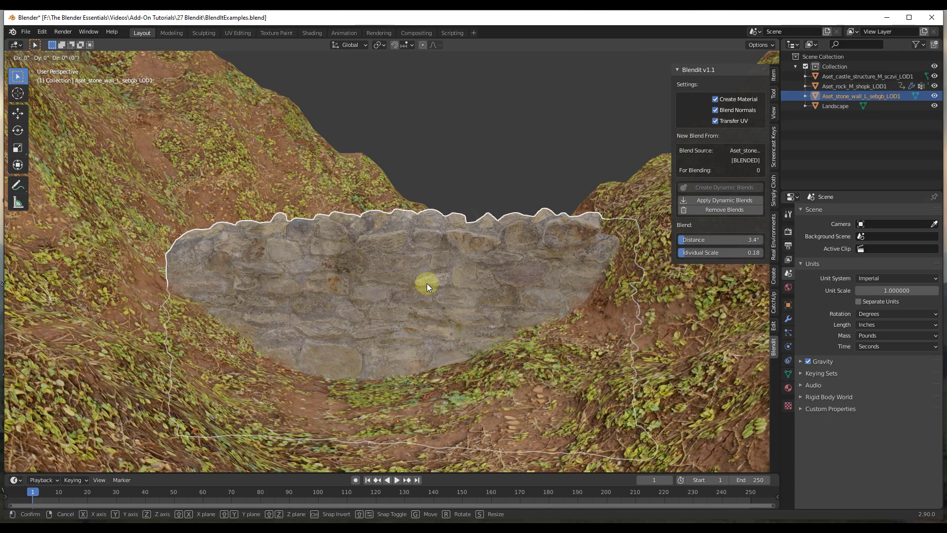
key(z)
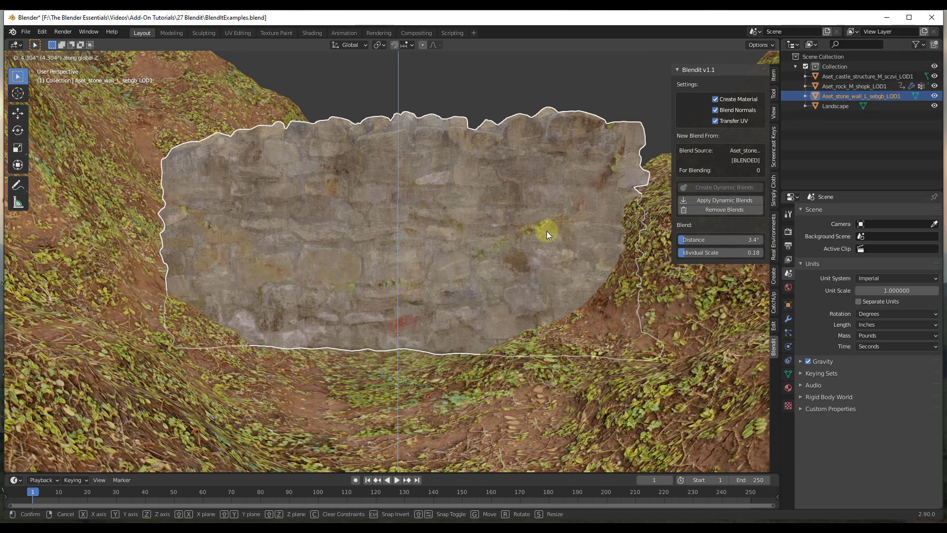
click(410, 291)
scroll(209, 352, up, 5)
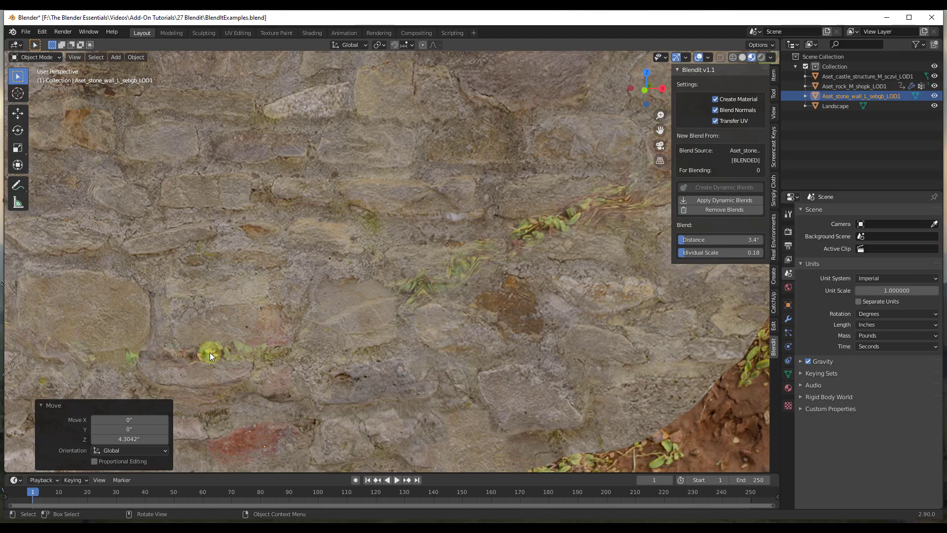
scroll(498, 286, down, 5)
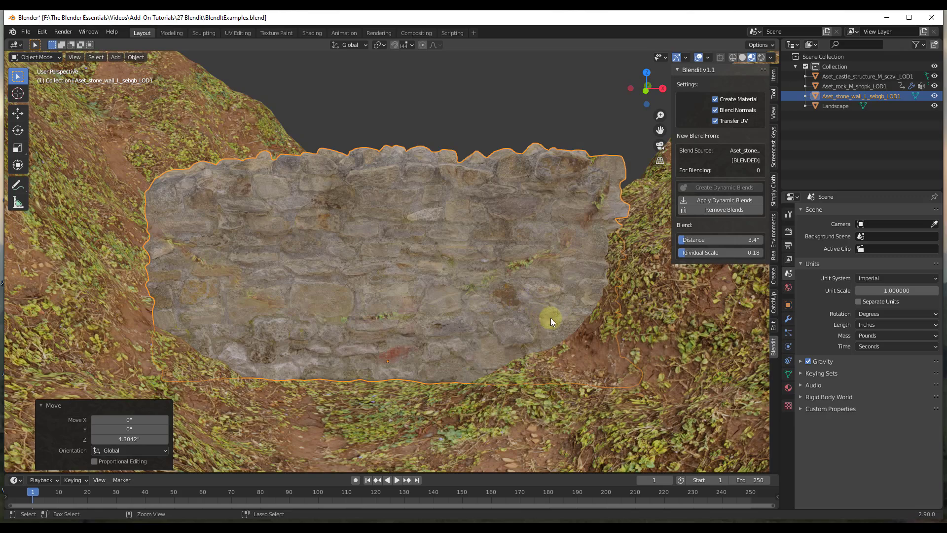
key(ctrl+z)
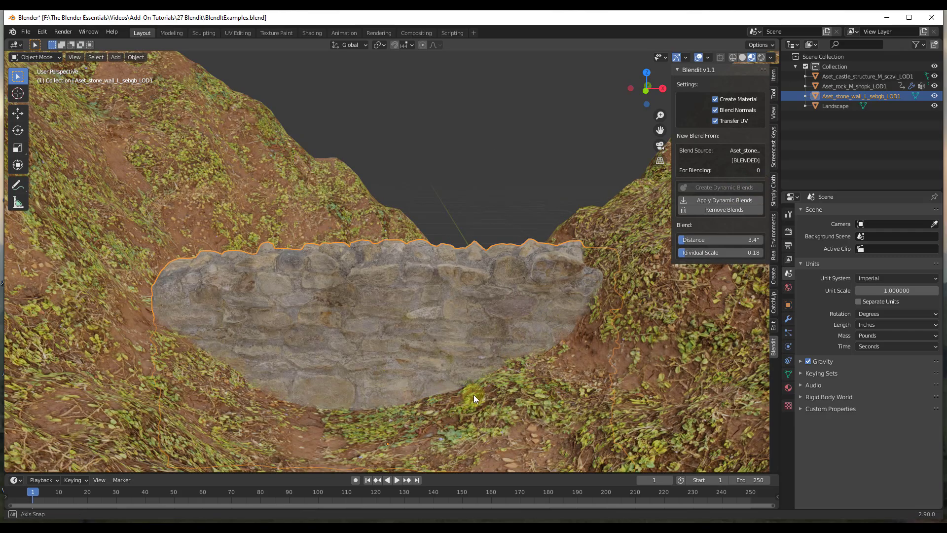
scroll(486, 380, up, 5)
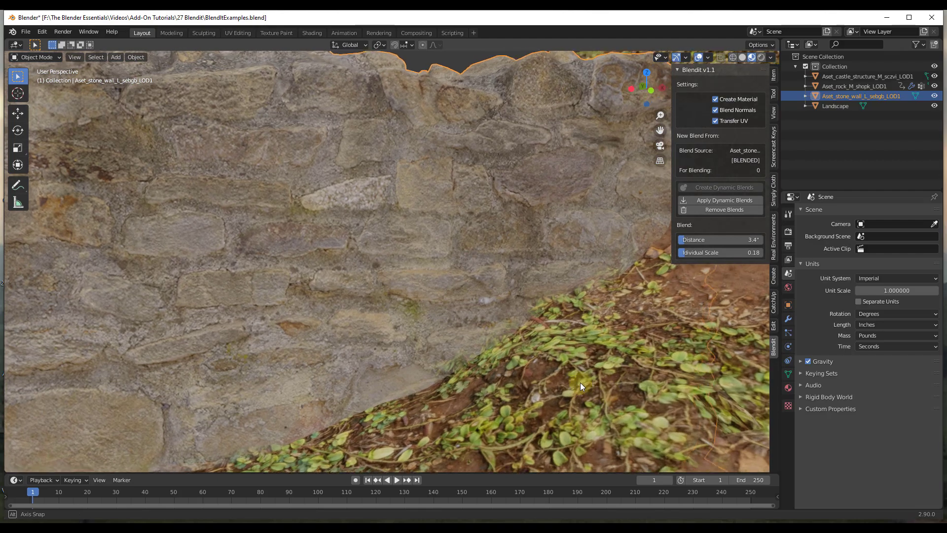
scroll(472, 362, down, 5)
scroll(468, 347, down, 1)
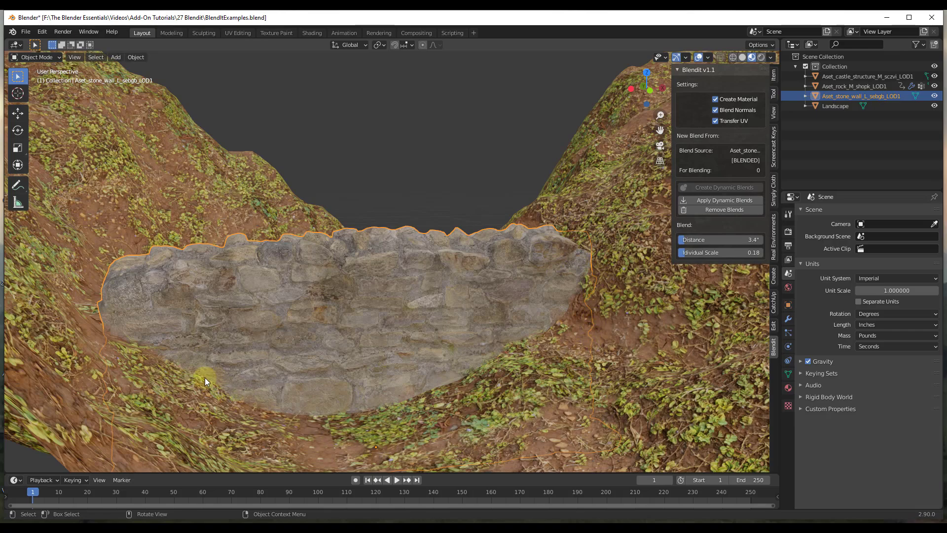
Select the castle ruin with the Landscape as source and create their dynamic blend
scroll(354, 372, down, 6)
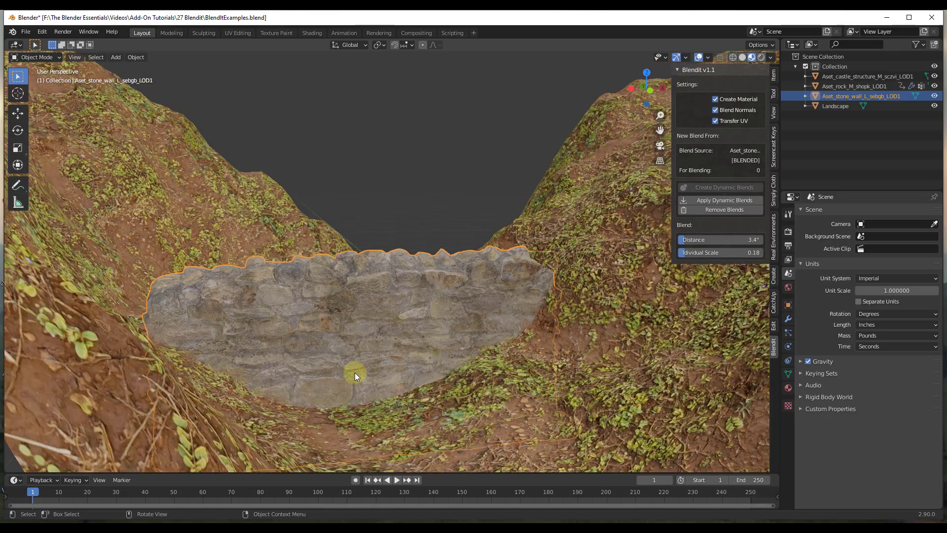
scroll(516, 289, up, 3)
scroll(516, 289, up, 4)
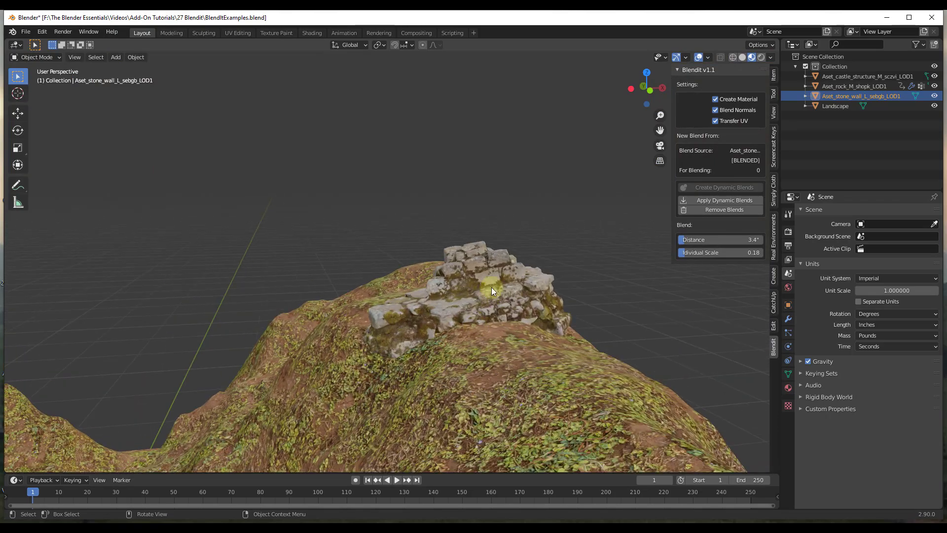
scroll(501, 316, down, 1)
scroll(544, 326, up, 2)
click(480, 302)
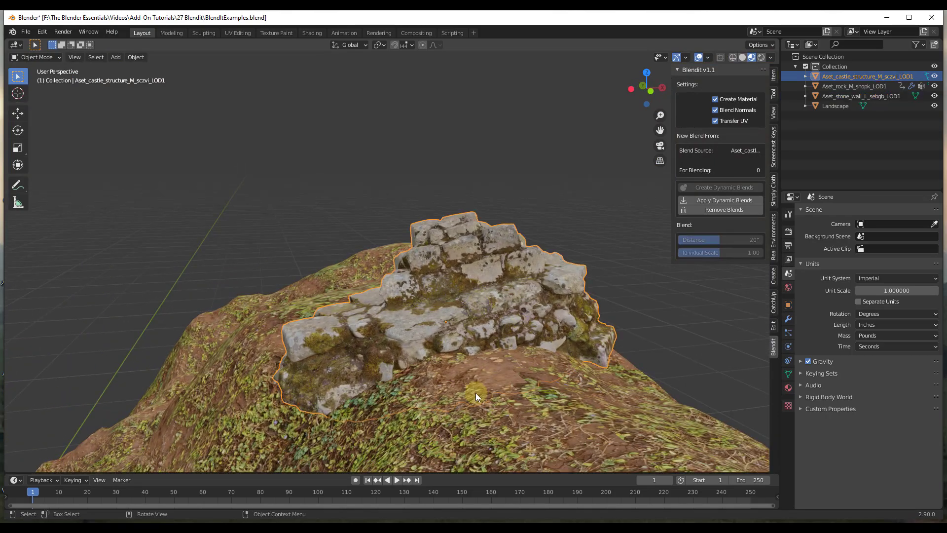
shift+click(517, 368)
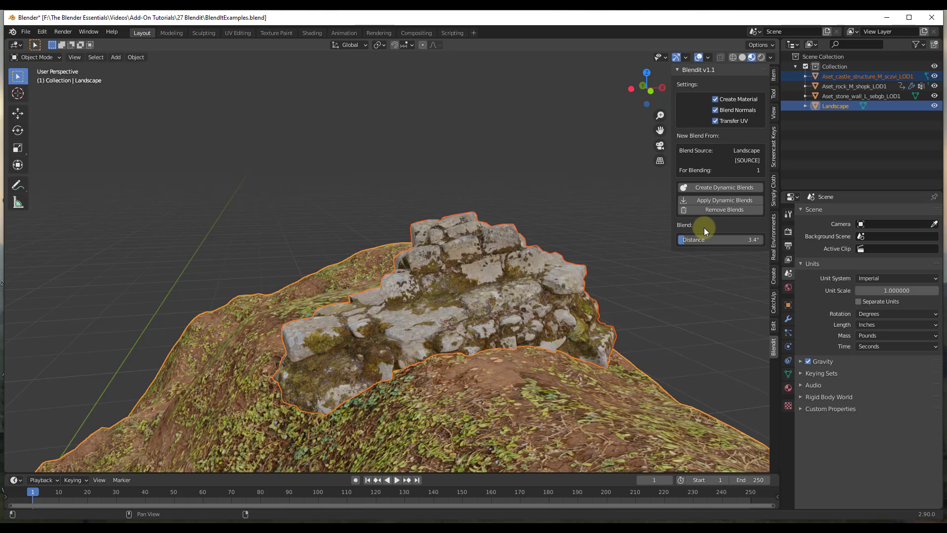
click(722, 187)
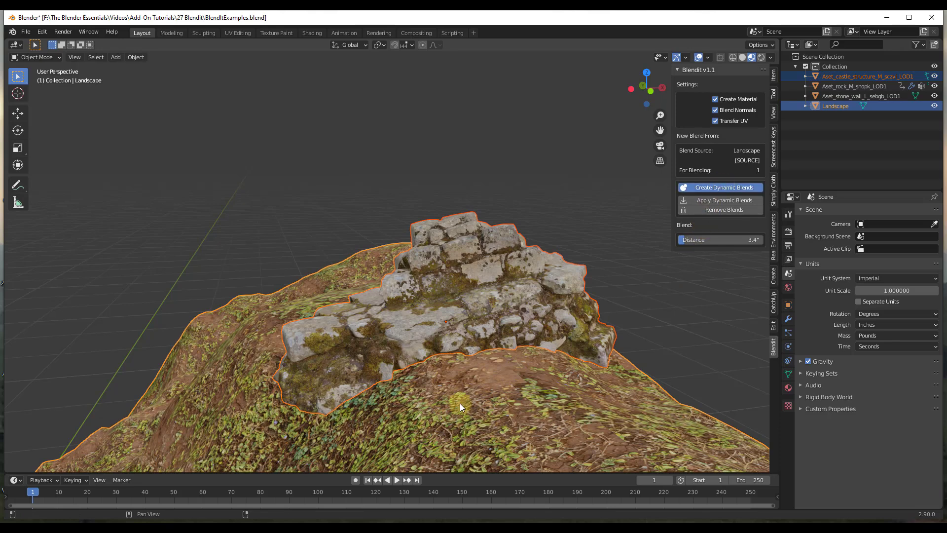
click(491, 361)
scroll(512, 330, up, 2)
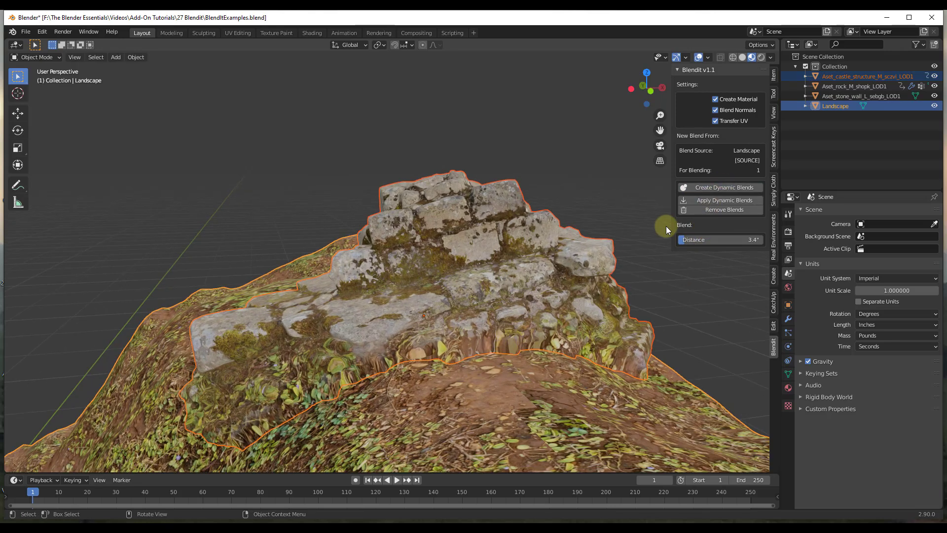
Set the castle's individual blend scale to 0.24 and blend distance to 2.9"
click(437, 291)
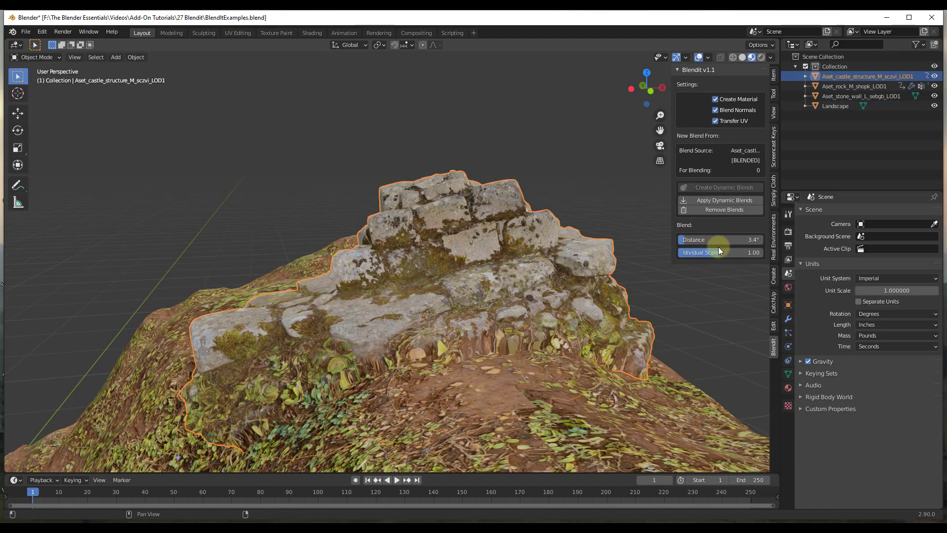
drag(719, 251, 691, 240)
key(alt+a)
middle_drag(543, 345, 369, 353)
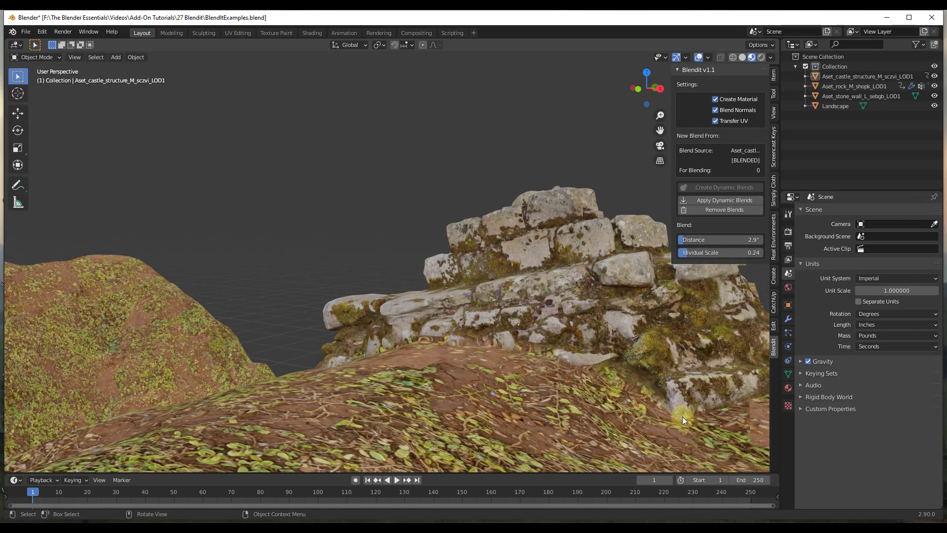
middle_drag(439, 315, 377, 320)
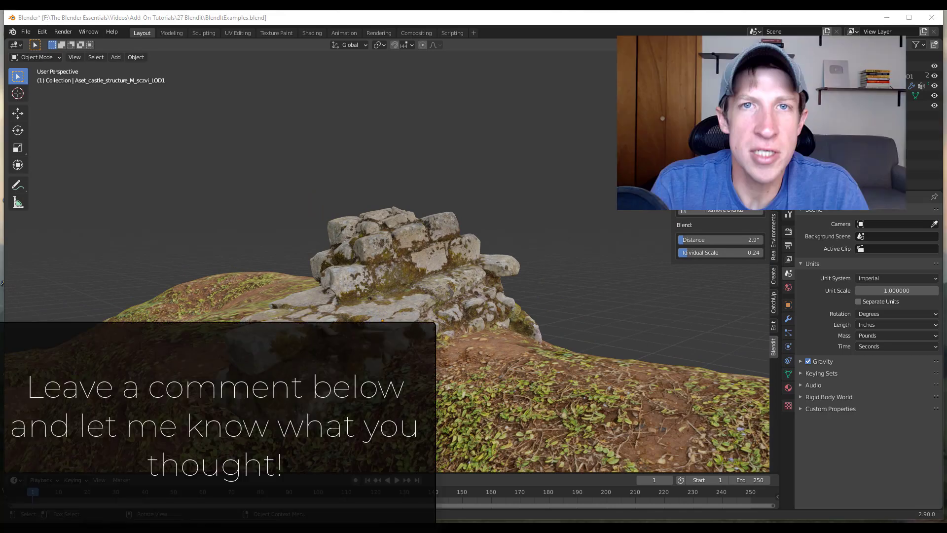